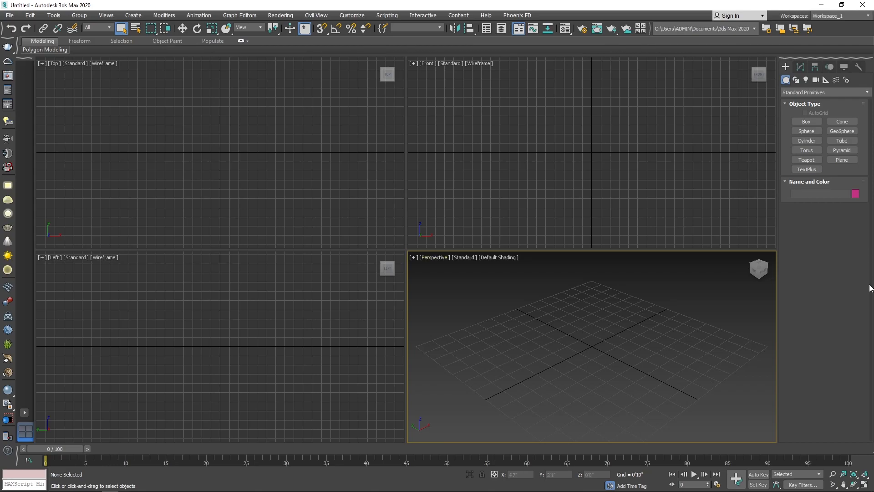
Draw a rectangle spline in the Front view, and a circle spline above it to the right
click(798, 81)
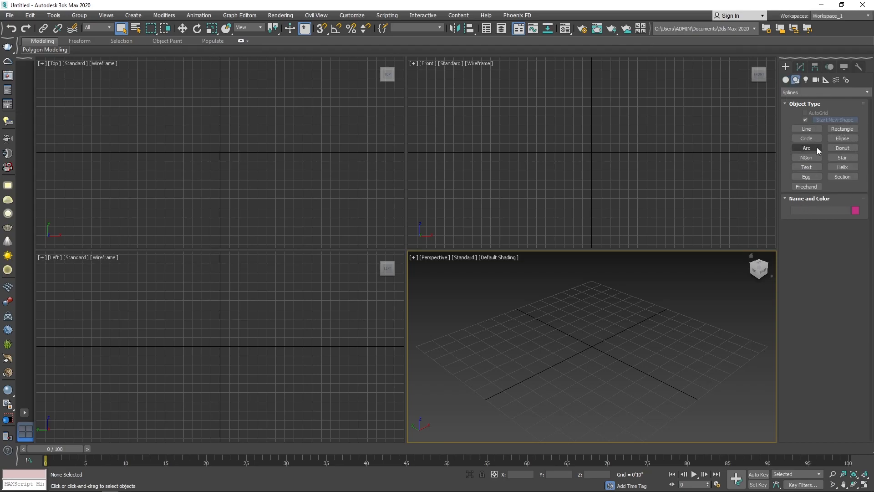
click(835, 130)
drag(587, 148, 655, 203)
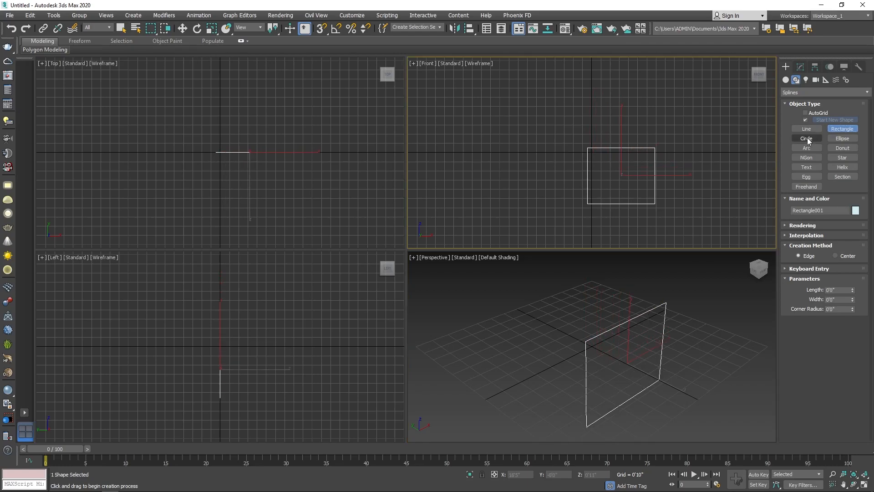
click(807, 138)
drag(691, 105, 713, 132)
Draw an ellipse right of the rectangle in the Front view and an upward-bulging arc of about 2'1" radius between them
click(842, 138)
drag(706, 164, 776, 222)
click(807, 148)
drag(655, 223, 702, 223)
click(693, 206)
In a maximized Front view, move the circle onto the rectangle's upper-right corner, centred at about X 5'0", Z 1'2"
middle_drag(664, 133, 595, 147)
key(alt+w)
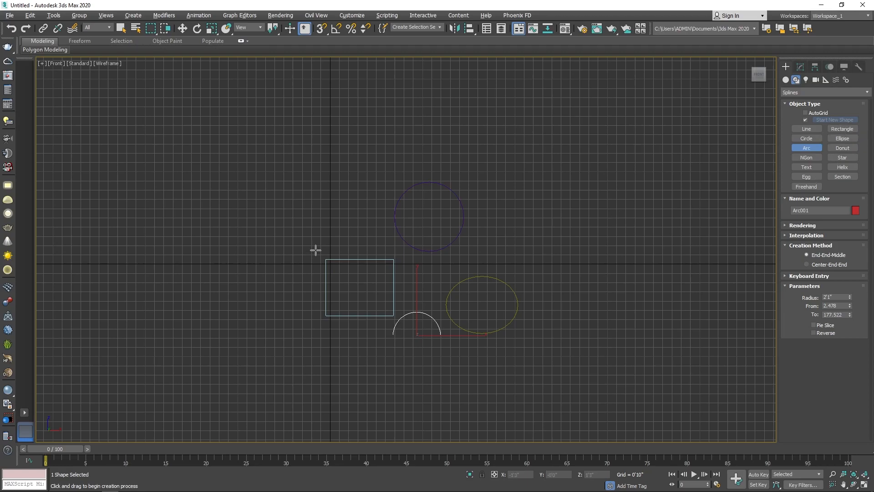
scroll(308, 262, up, 5)
right_click(325, 228)
drag(381, 221, 407, 277)
drag(445, 122, 585, 209)
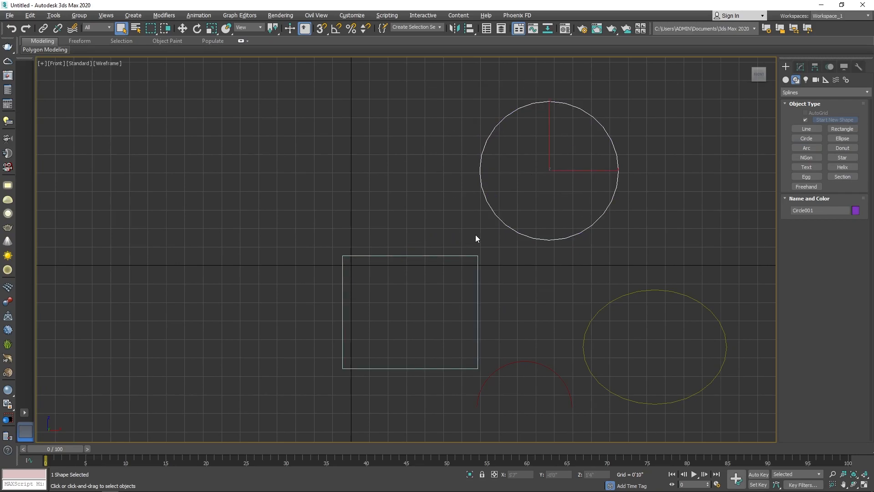
key(e)
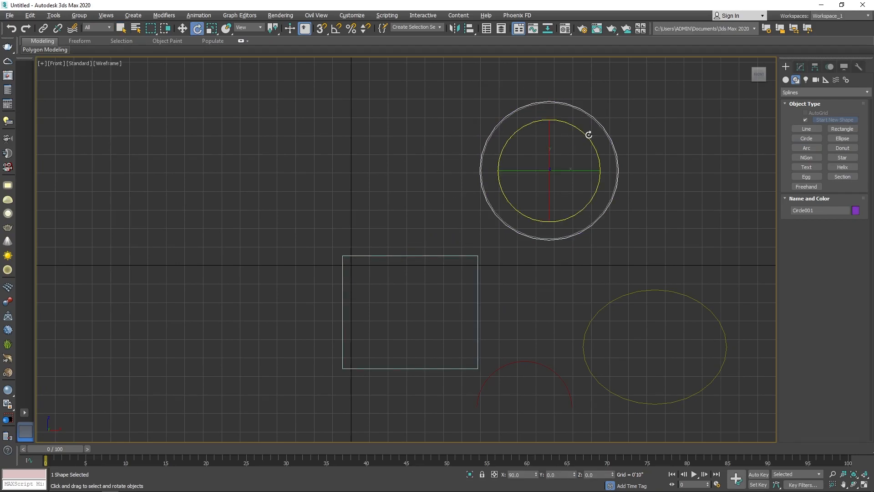
key(w)
drag(570, 149, 483, 215)
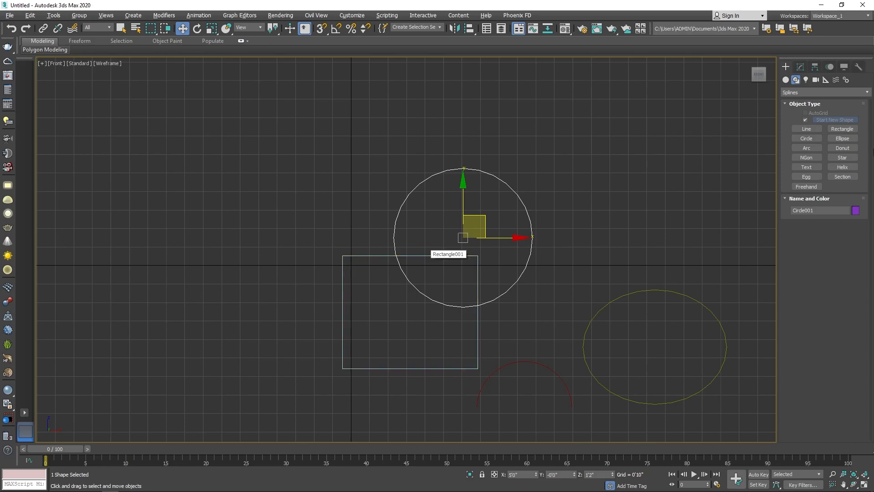
Create a ShpBoolean compound from the circle and add the overlapping rectangle as a Union operand
click(843, 93)
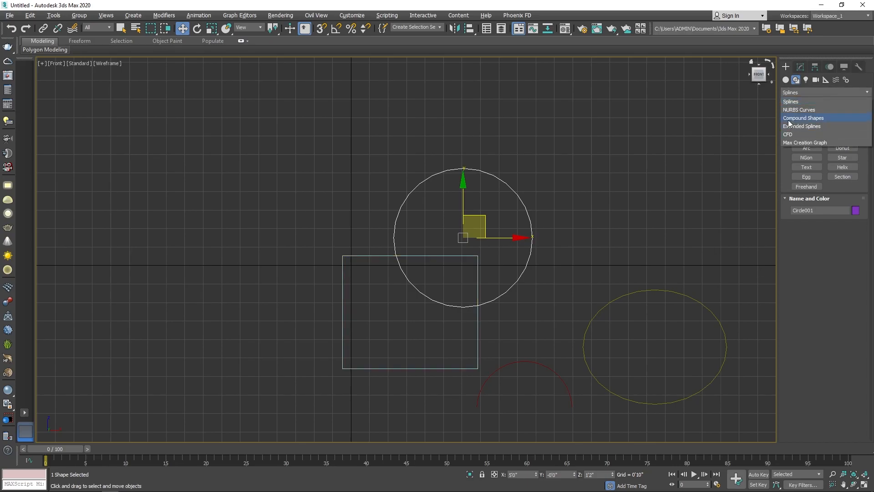
click(817, 118)
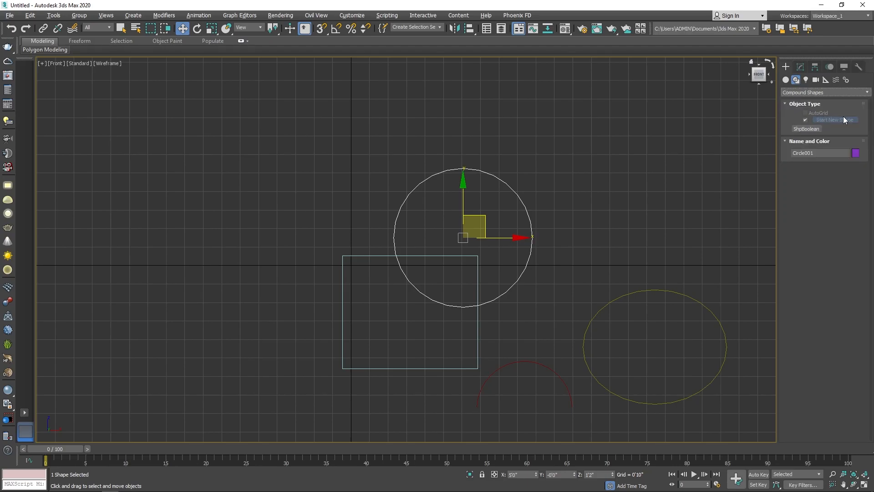
click(807, 130)
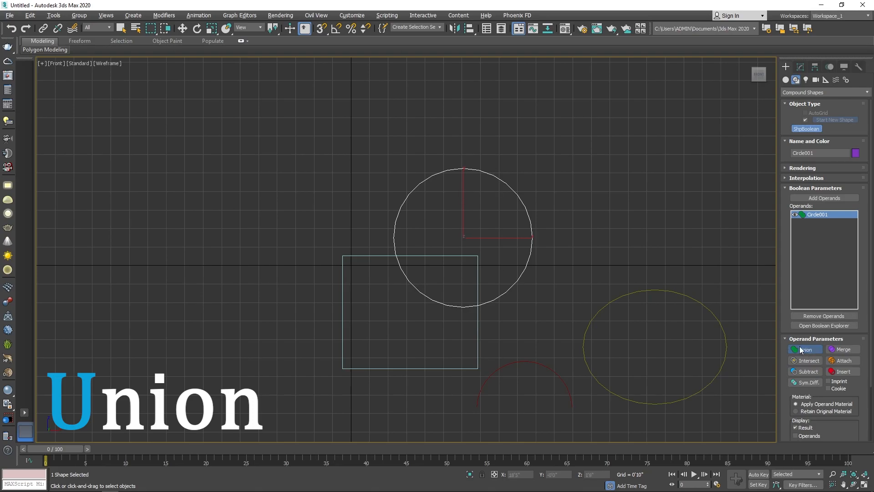
click(831, 196)
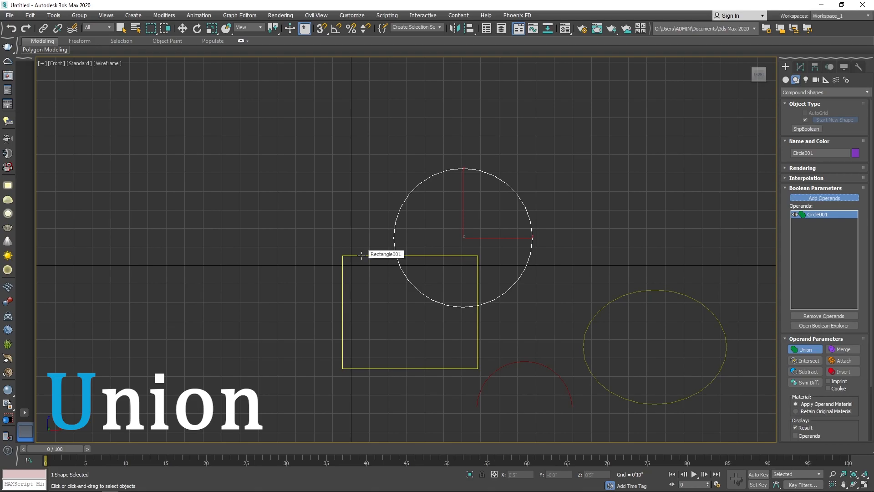
click(362, 255)
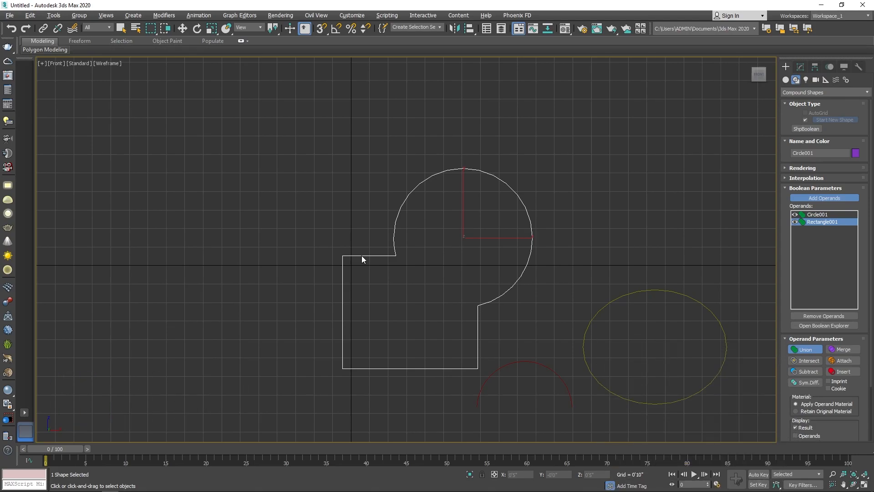
Draw a nearly round ellipse in the empty area on the right and overlap it with a six-point star, radii about 3'9" and 1'9"
scroll(169, 234, down, 4)
scroll(463, 237, up, 2)
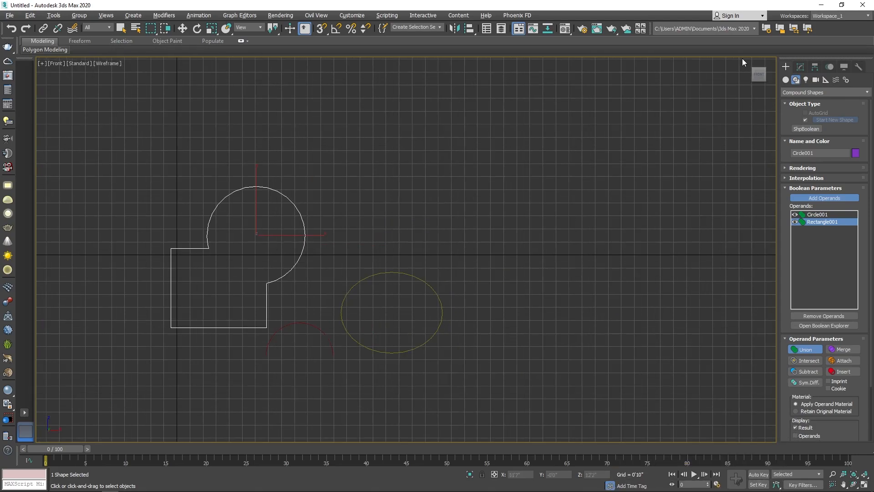
click(785, 80)
click(796, 80)
click(798, 92)
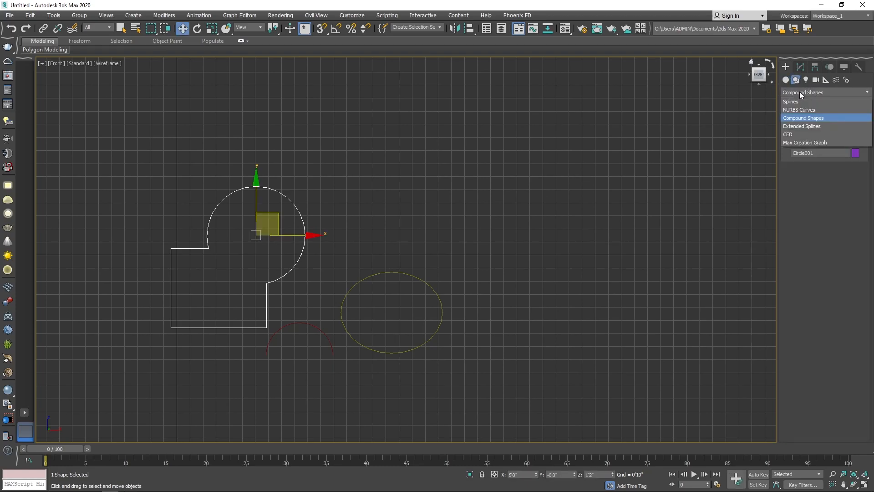
click(804, 101)
drag(503, 161, 632, 303)
click(846, 158)
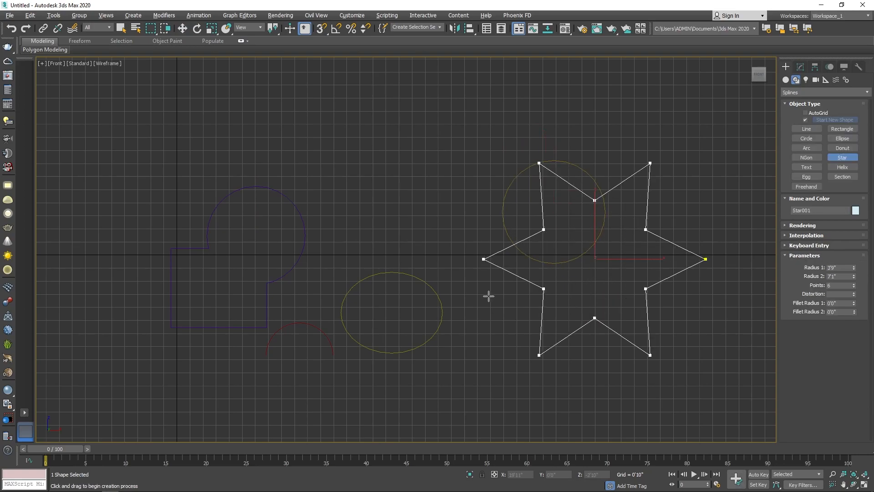
click(609, 284)
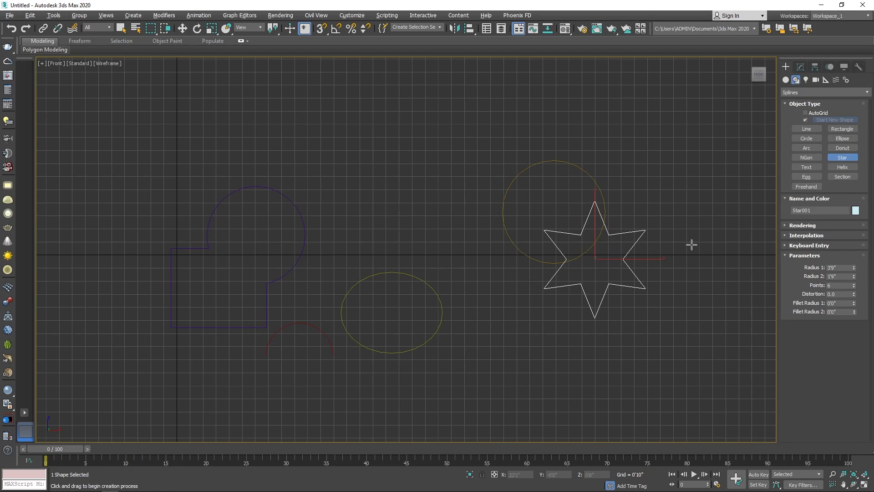
Create a ShpBoolean compound from the new ellipse and add the overlapping star as an Intersect operand
key(w)
drag(674, 152, 558, 276)
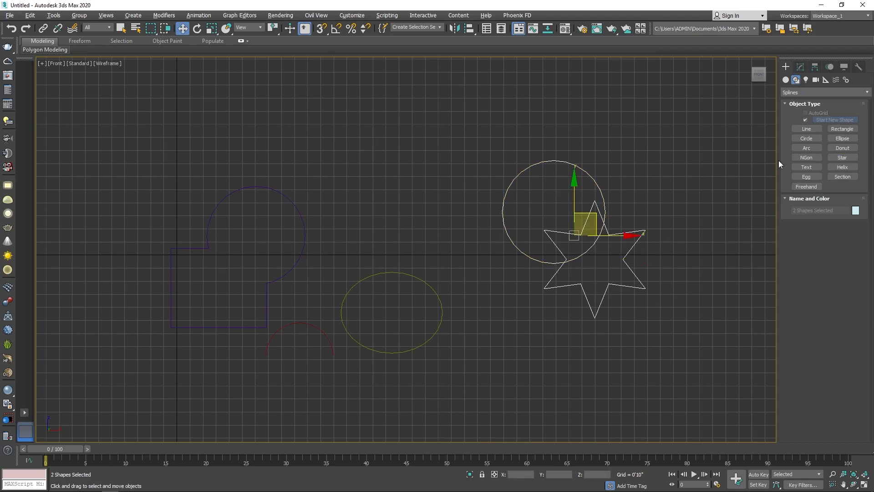
drag(628, 120, 553, 176)
scroll(673, 173, up, 4)
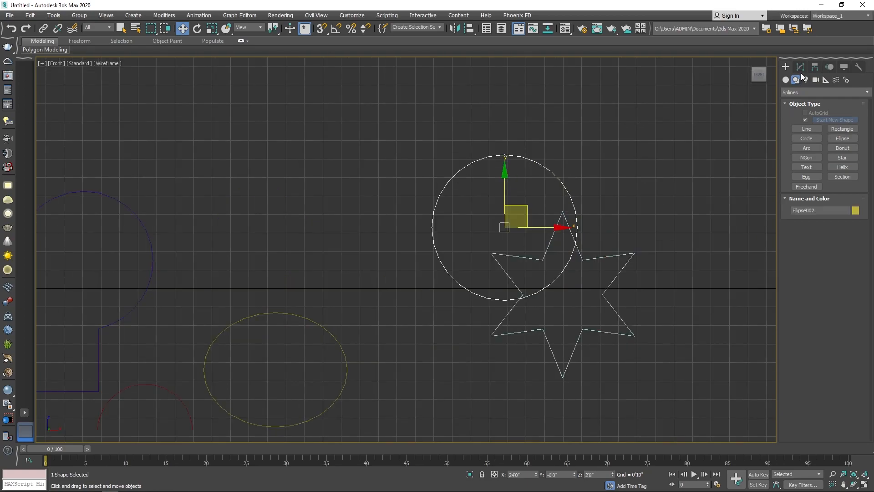
click(804, 91)
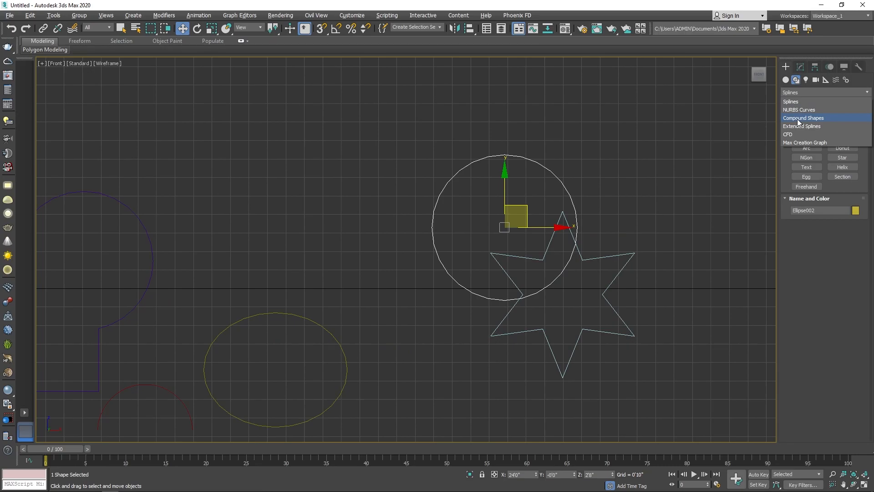
click(797, 119)
click(807, 128)
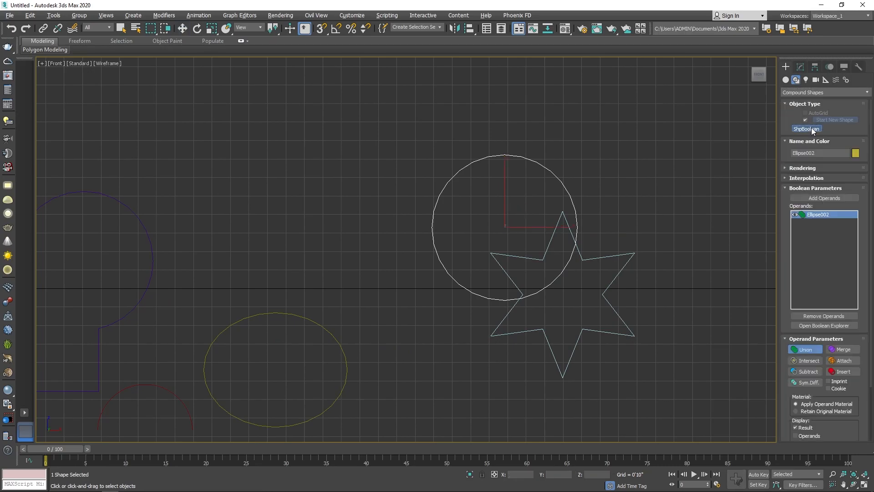
click(815, 360)
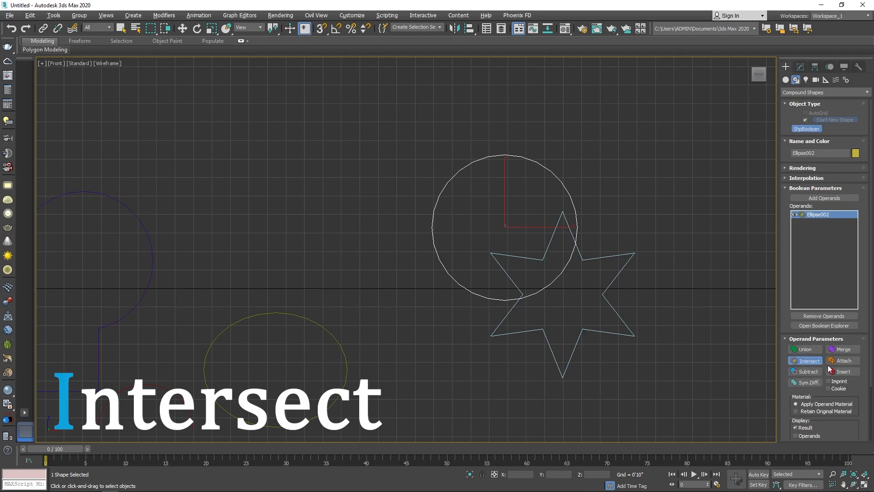
click(826, 199)
click(629, 254)
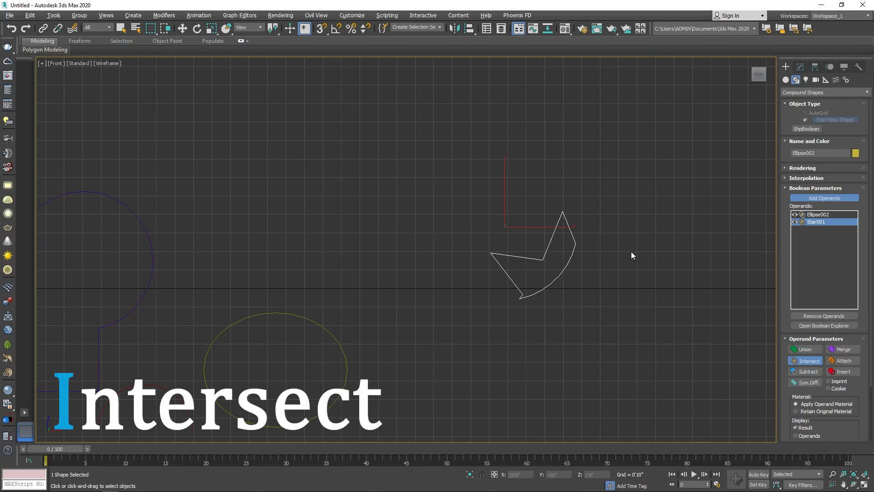
Draw two partly overlapping circle splines to the right of the intersected shape
scroll(325, 260, down, 4)
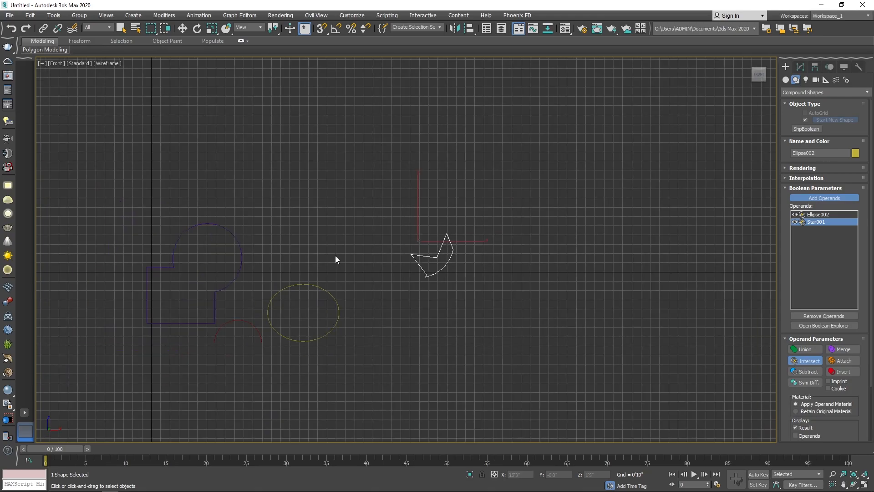
click(800, 92)
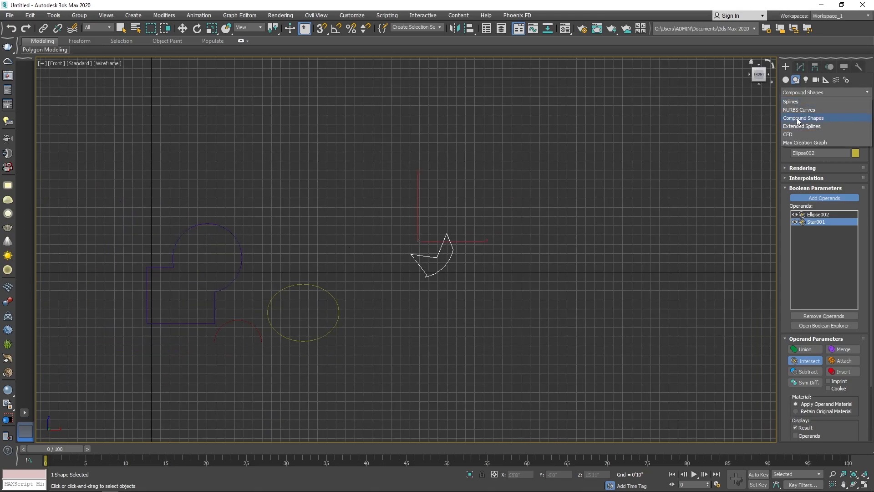
click(796, 102)
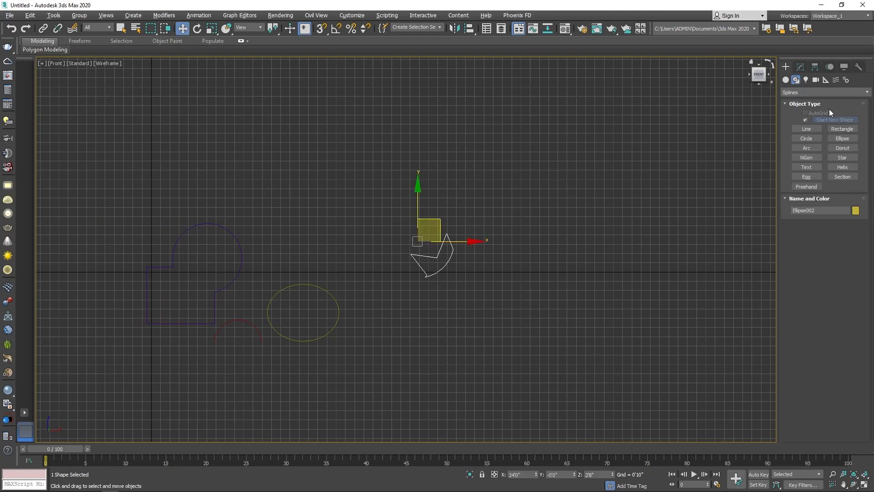
click(807, 139)
drag(582, 208, 640, 277)
Clone the pair of overlapping circles along the X axis as a row of evenly spaced copies, using the Copy option
key(w)
drag(657, 157, 593, 238)
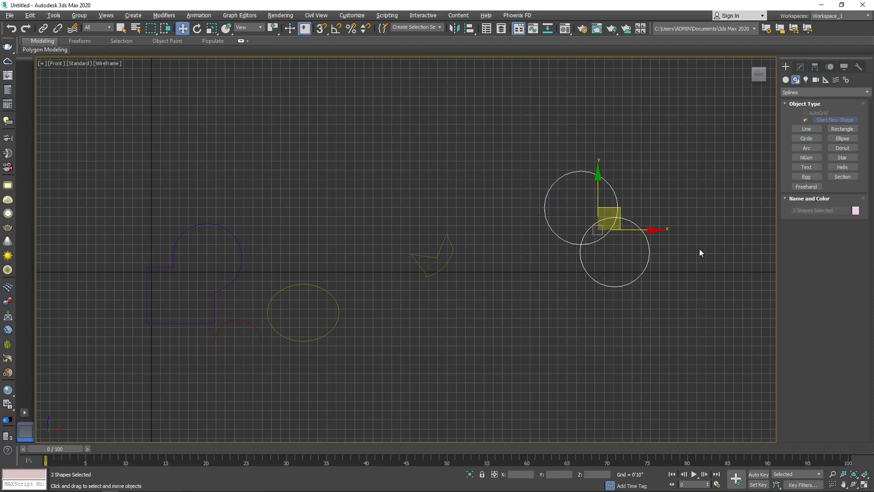
scroll(697, 226, up, 2)
middle_drag(697, 227, 599, 230)
shift+drag(497, 235, 680, 236)
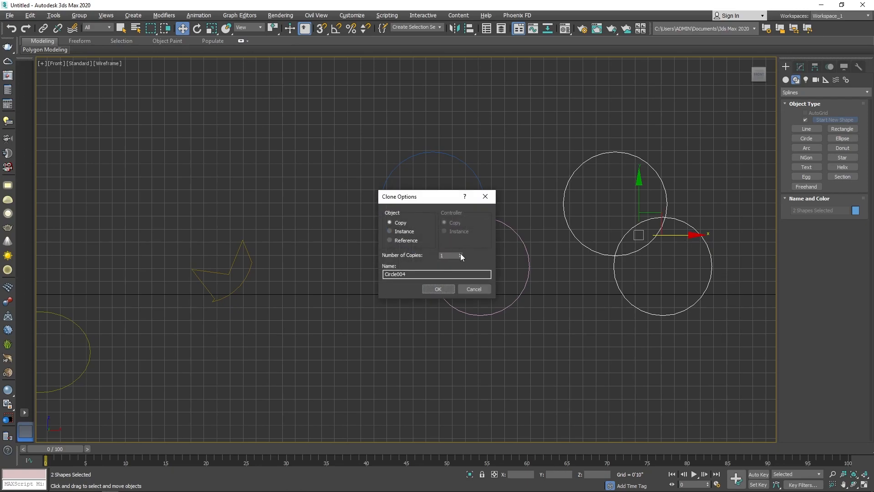
click(438, 290)
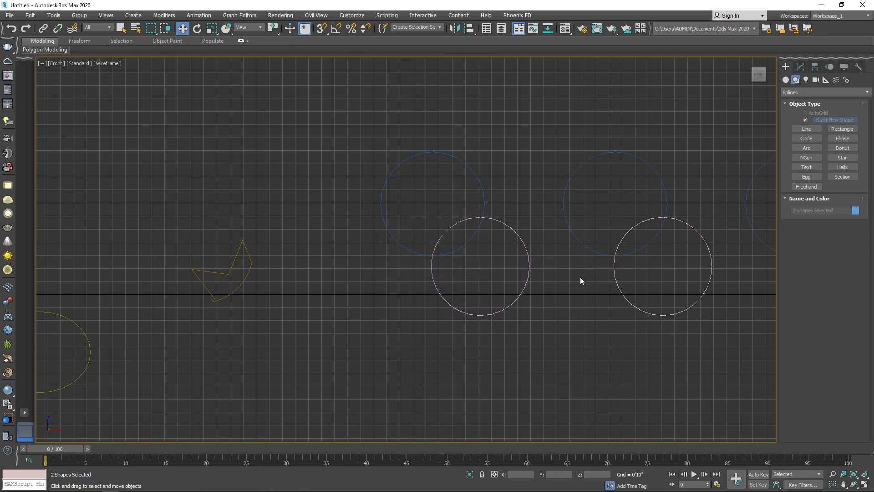
Create a ShpBoolean compound from the first pair's upper circle and add its lower circle as a Subtract operand
middle_drag(538, 300, 507, 294)
drag(409, 188, 409, 188)
click(799, 93)
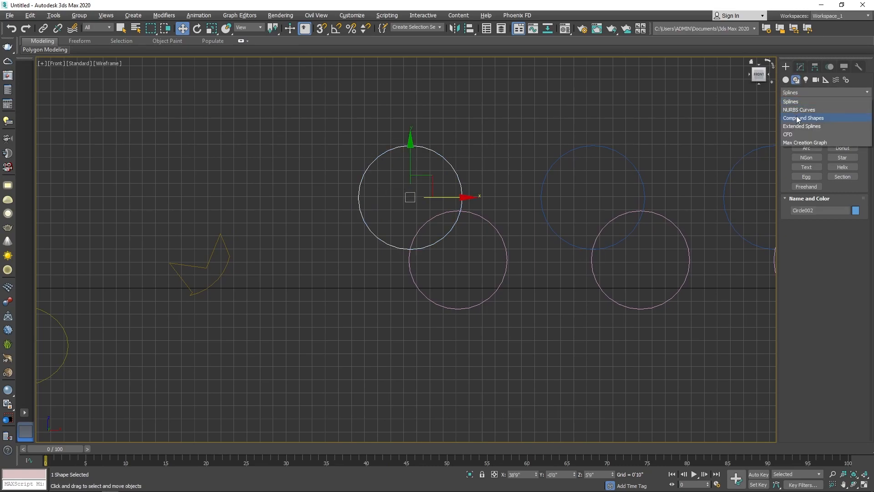
click(825, 118)
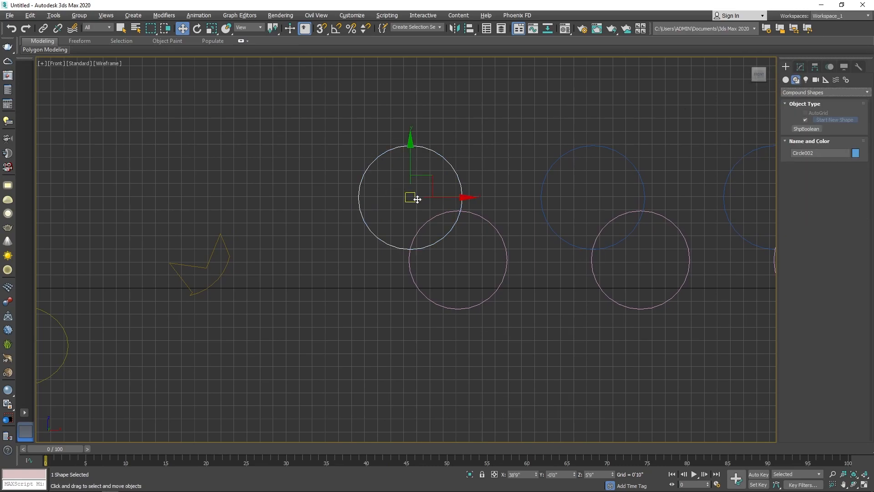
click(805, 130)
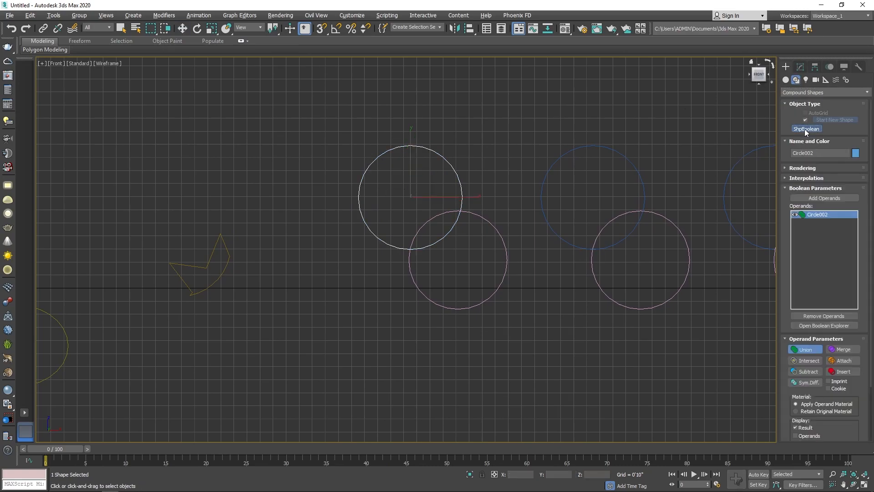
click(809, 371)
click(818, 197)
click(502, 230)
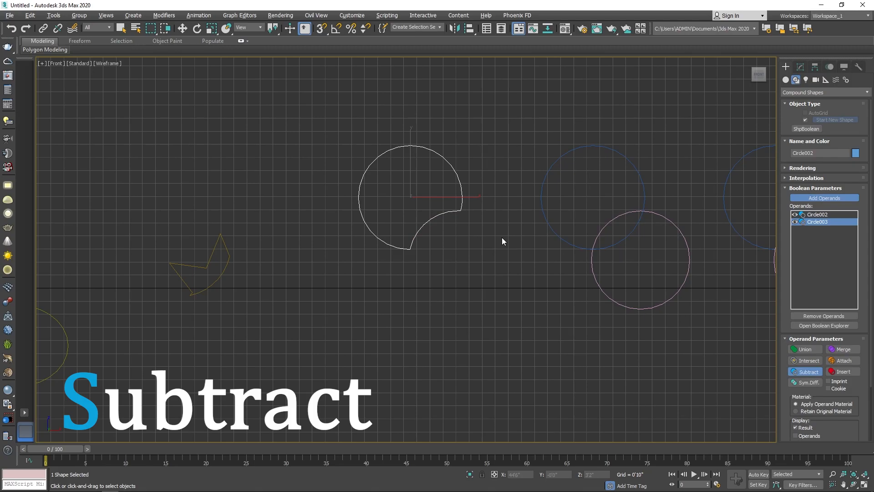
Create a ShpBoolean compound from the second pair's upper circle and add its lower circle as a Merge operand
scroll(215, 267, down, 2)
scroll(524, 242, up, 2)
key(w)
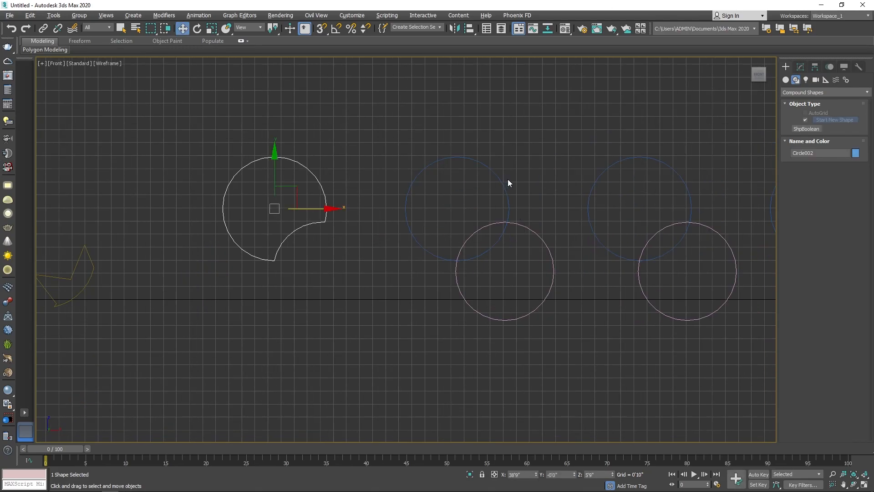
click(497, 190)
click(805, 129)
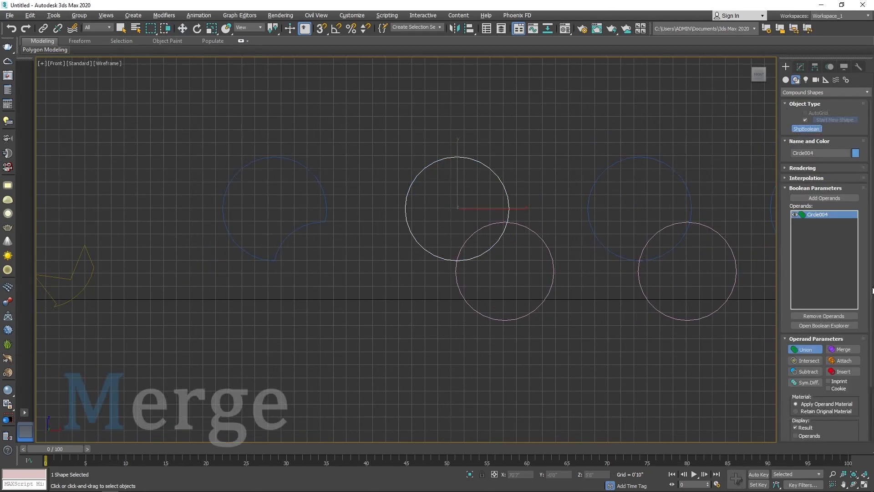
click(842, 349)
click(556, 274)
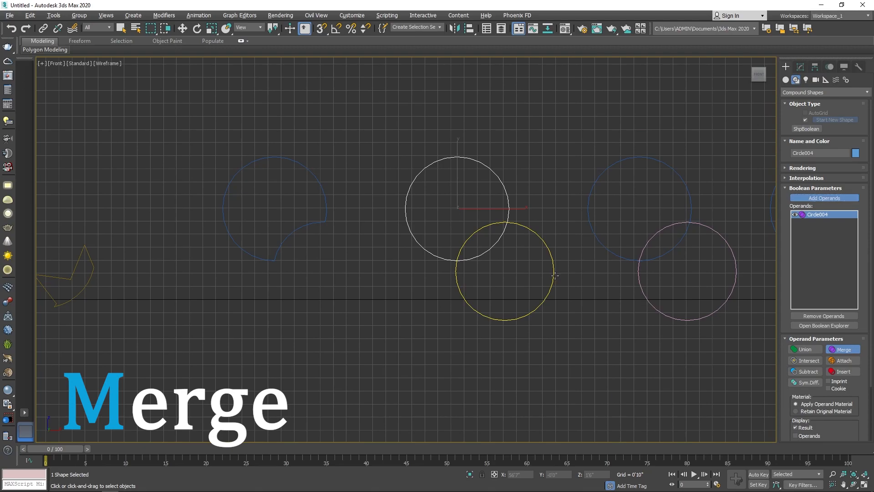
key(w)
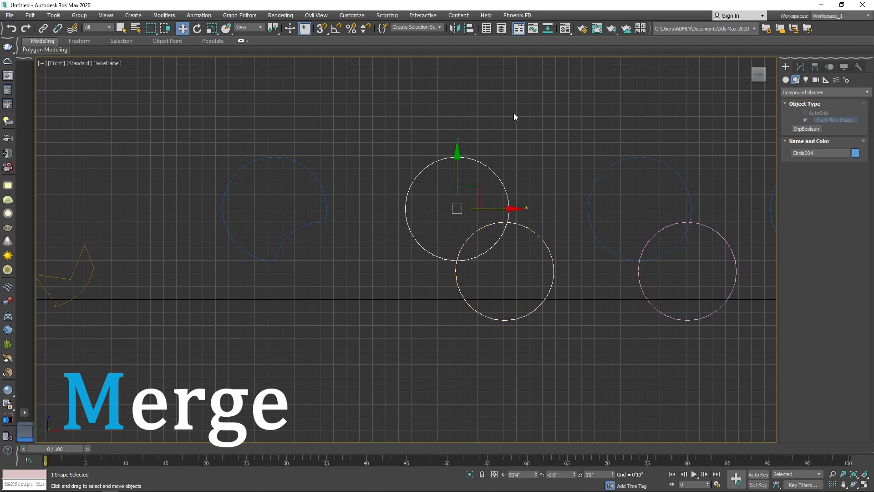
Create a ShpBoolean compound from the third pair's upper circle and add its lower circle as an Attach operand
click(507, 176)
click(508, 195)
drag(515, 208, 515, 257)
scroll(345, 229, down, 2)
scroll(648, 223, up, 2)
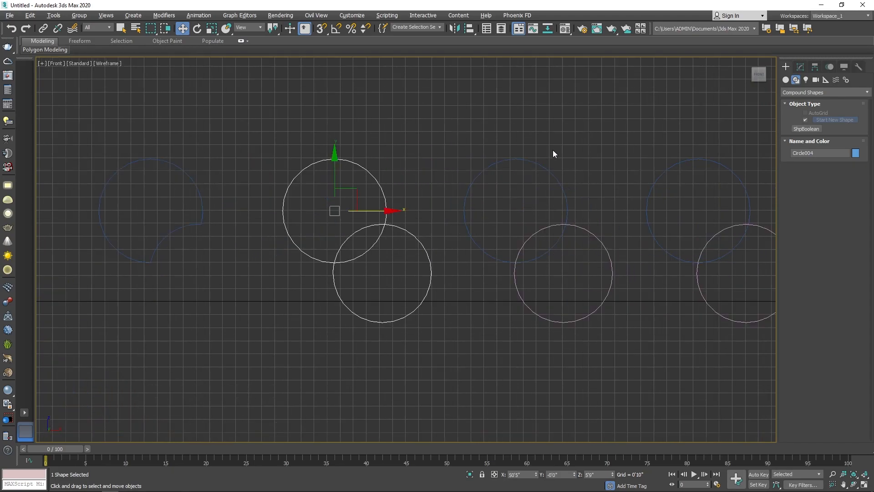
drag(523, 189, 523, 190)
click(807, 129)
click(843, 361)
click(825, 198)
click(613, 283)
click(826, 196)
Move the attached pair of circles about 1'6" along the X axis toward the merged pair
key(w)
click(595, 201)
click(591, 226)
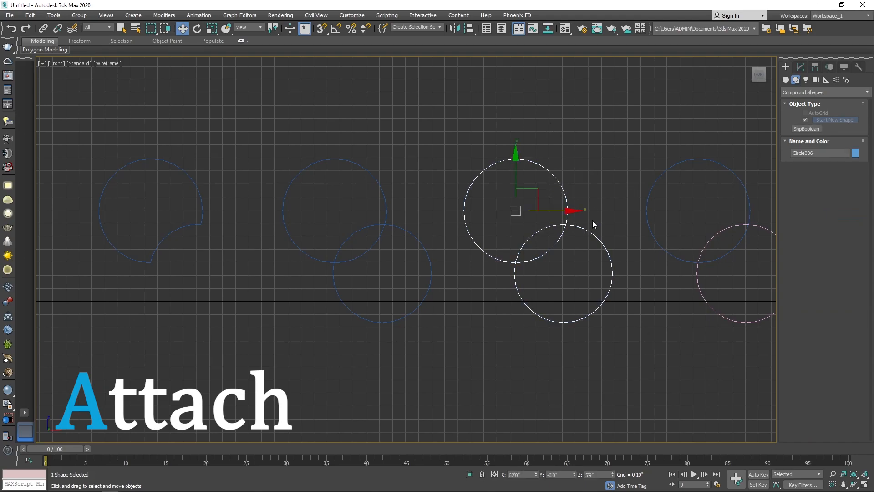
drag(572, 211, 549, 223)
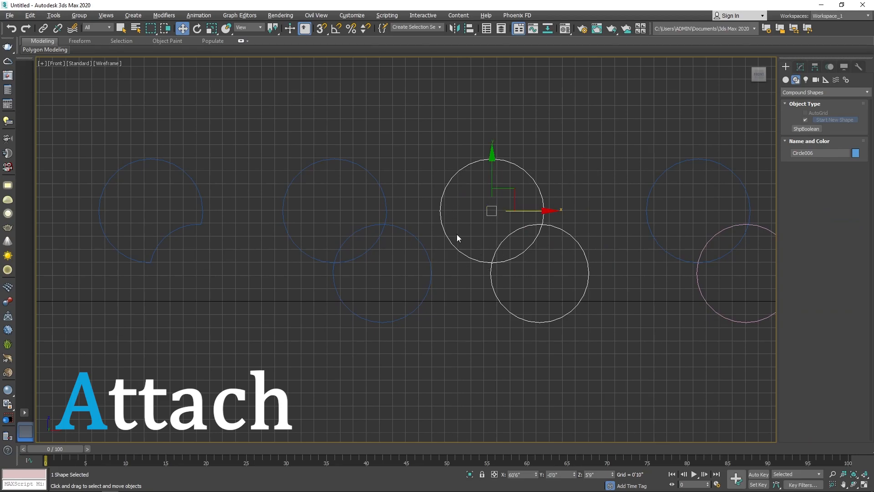
Create a ShpBoolean compound from the fourth pair's upper circle and add its lower circle as an Insert operand
click(335, 249)
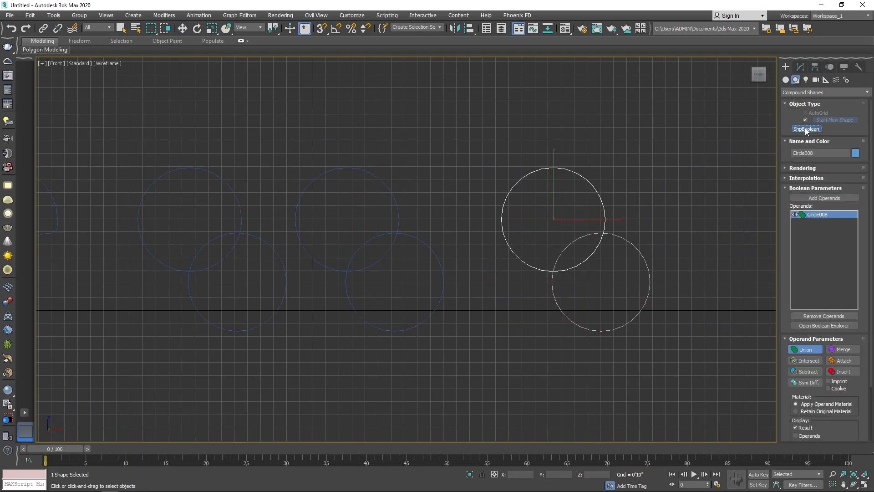
click(844, 372)
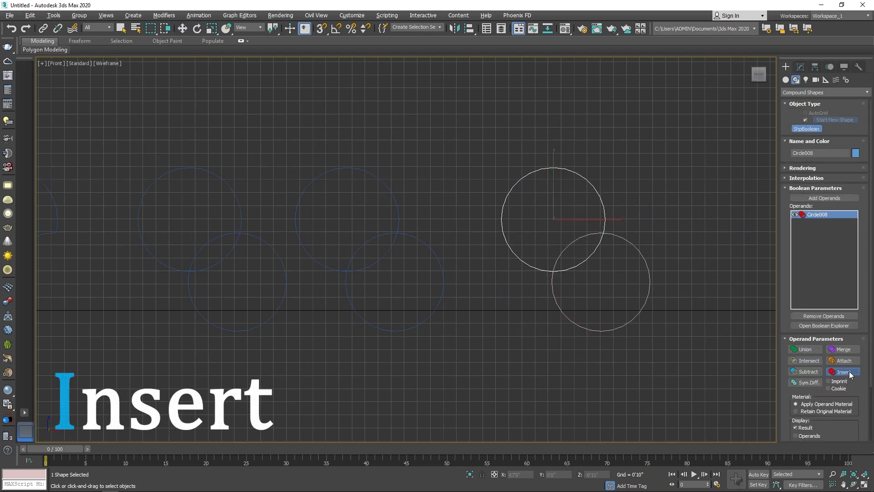
click(831, 199)
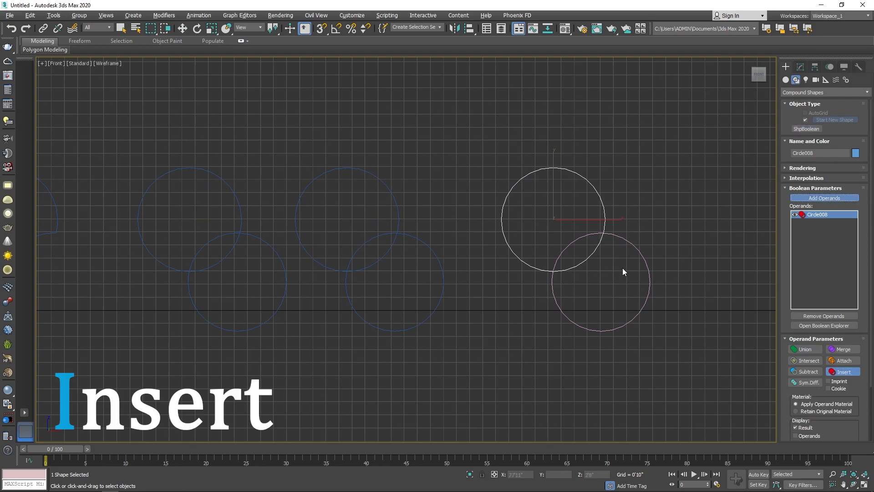
click(644, 256)
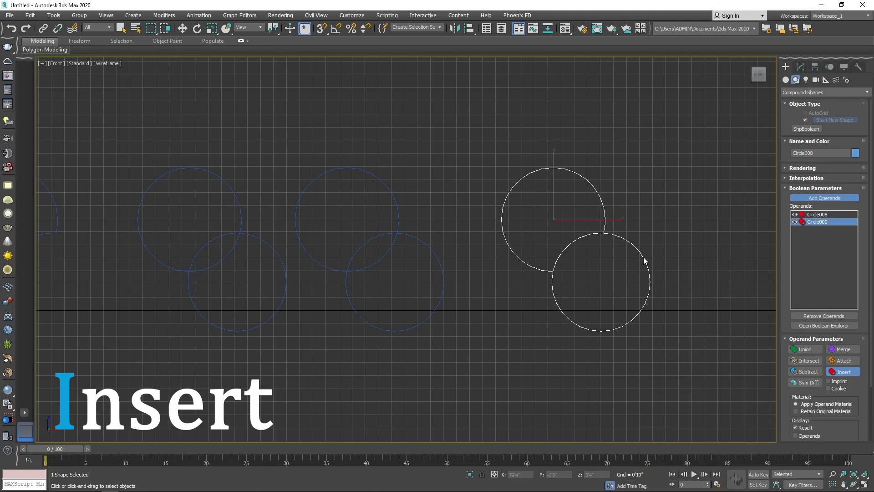
Clone the small intersected shape onto the edge of the inserted circle pair, using the Copy option
middle_drag(643, 257, 488, 244)
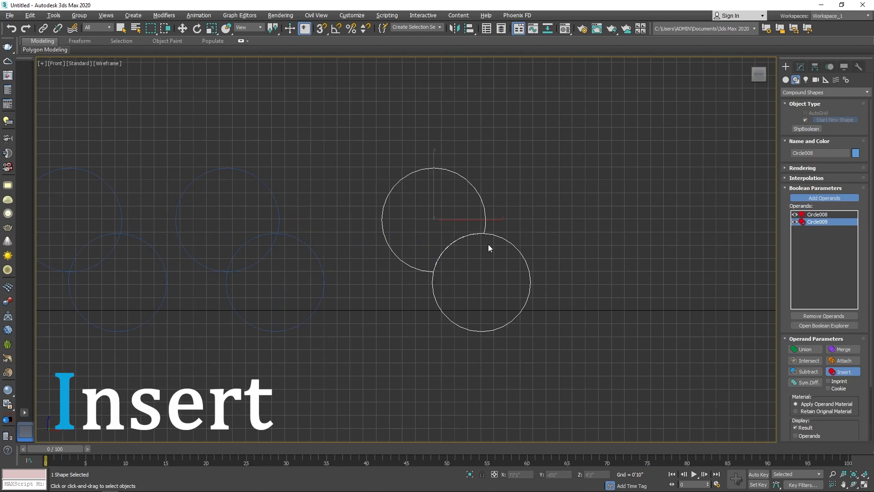
scroll(592, 266, down, 4)
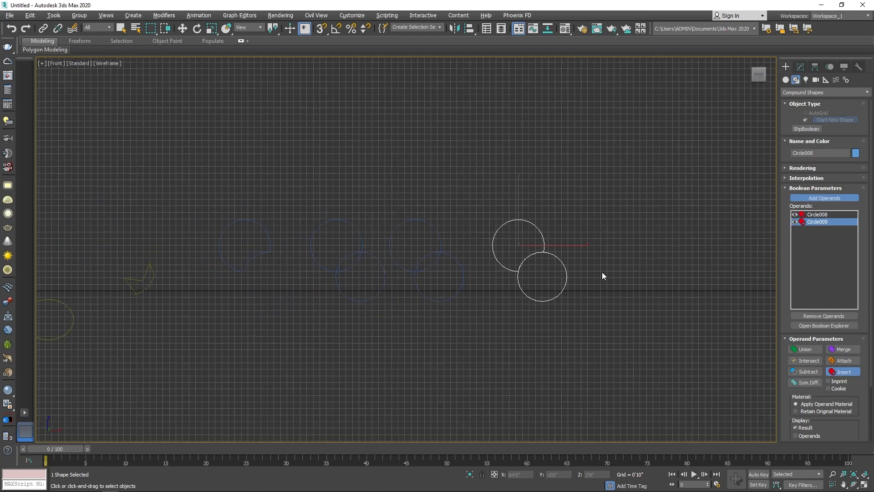
scroll(485, 250, down, 2)
scroll(261, 262, up, 2)
scroll(263, 260, down, 2)
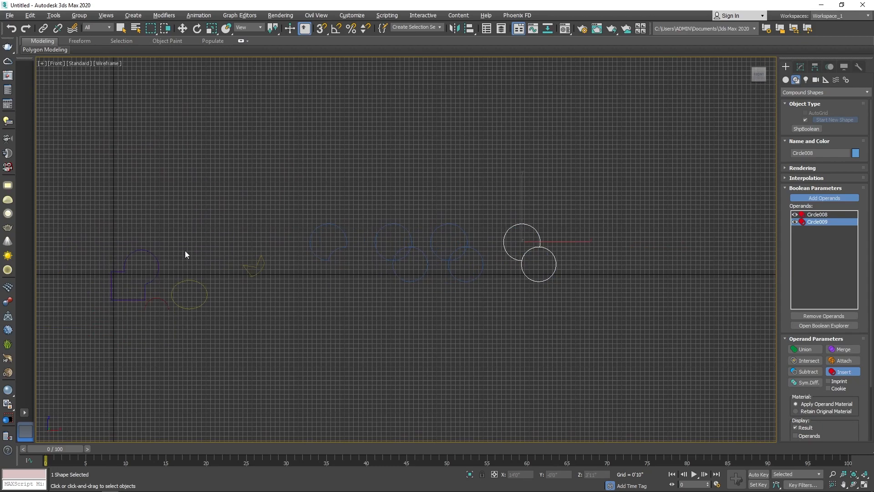
key(w)
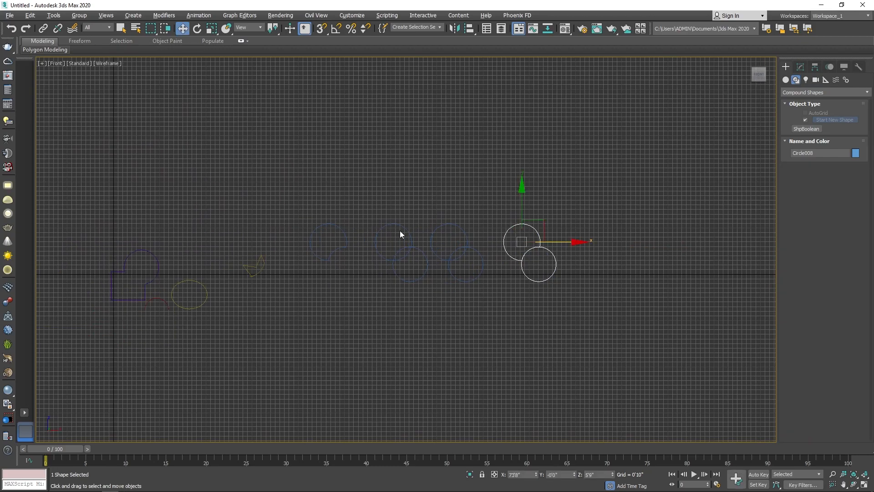
drag(277, 226, 248, 298)
mouse_move(266, 237)
shift+mouse_down()
mouse_move(562, 229)
mouse_move(555, 213)
shift+mouse_up()
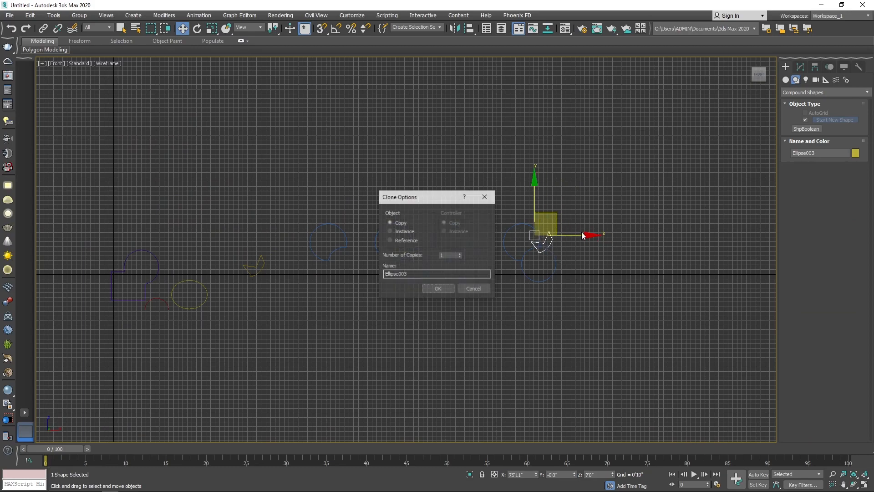
click(449, 289)
scroll(564, 244, up, 5)
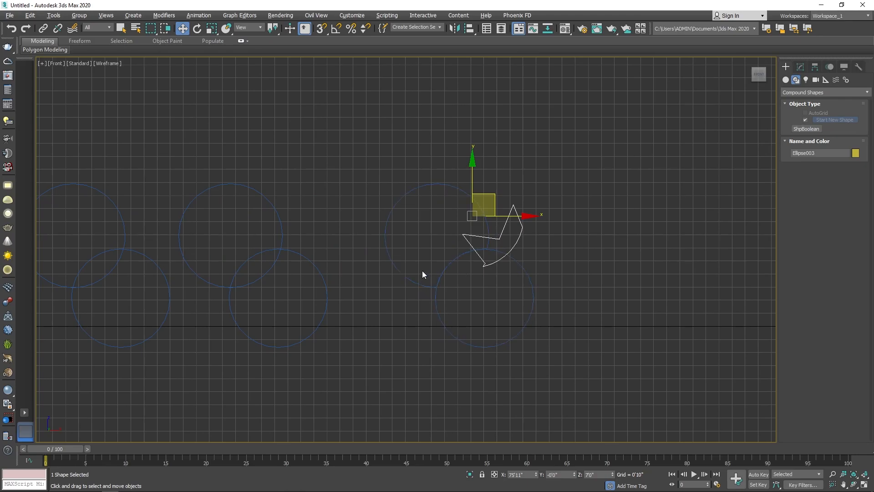
Create a ShpBoolean compound from the inserted circle pair and add the cloned intersected shape as a Sym.Diff. operand
drag(447, 316, 444, 314)
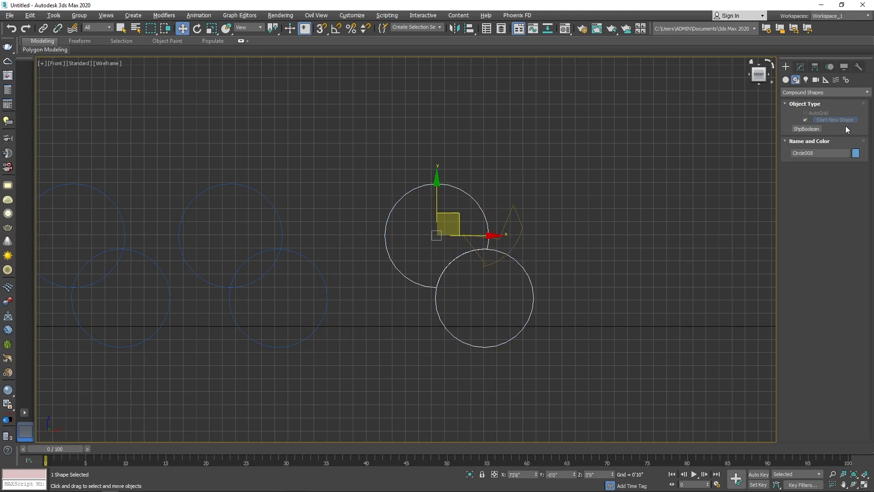
click(803, 129)
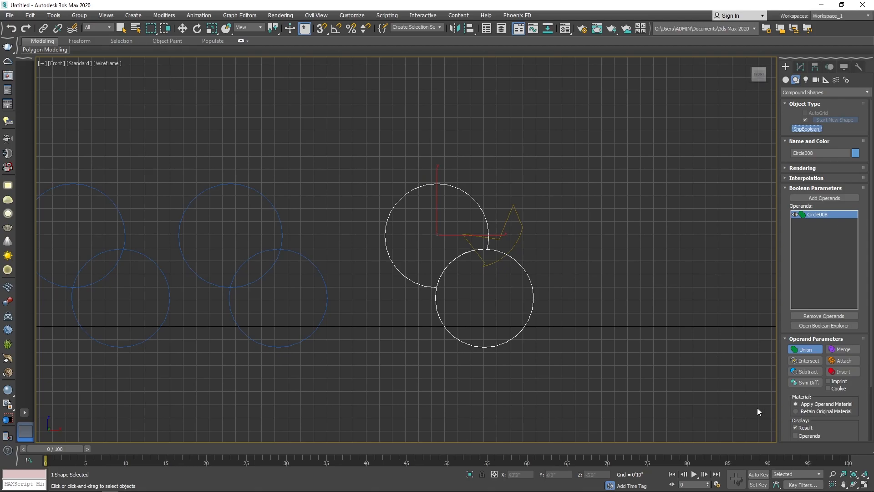
click(807, 382)
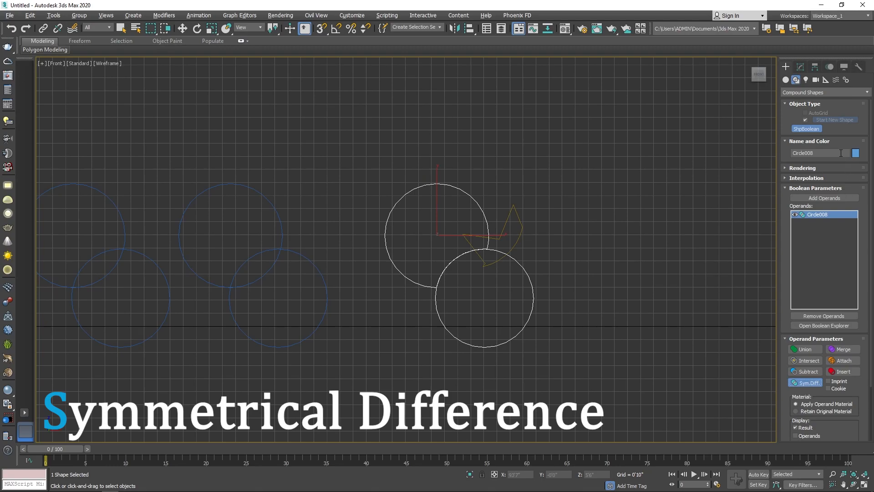
click(825, 198)
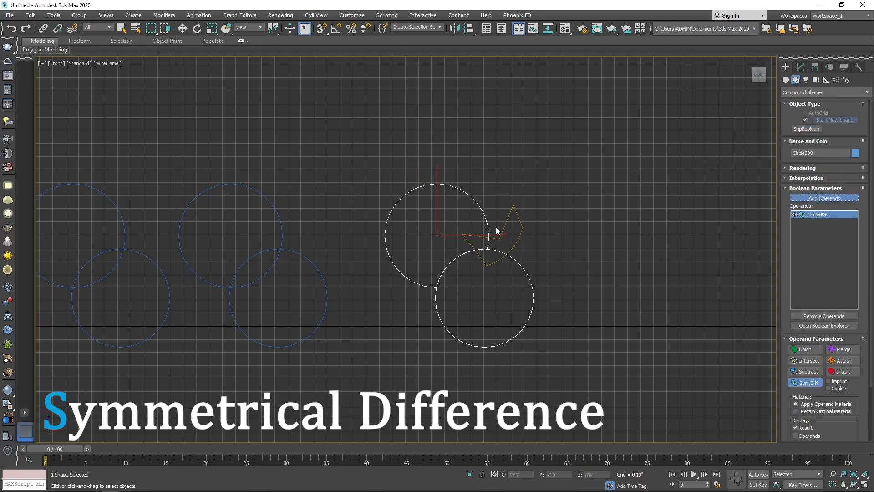
click(518, 220)
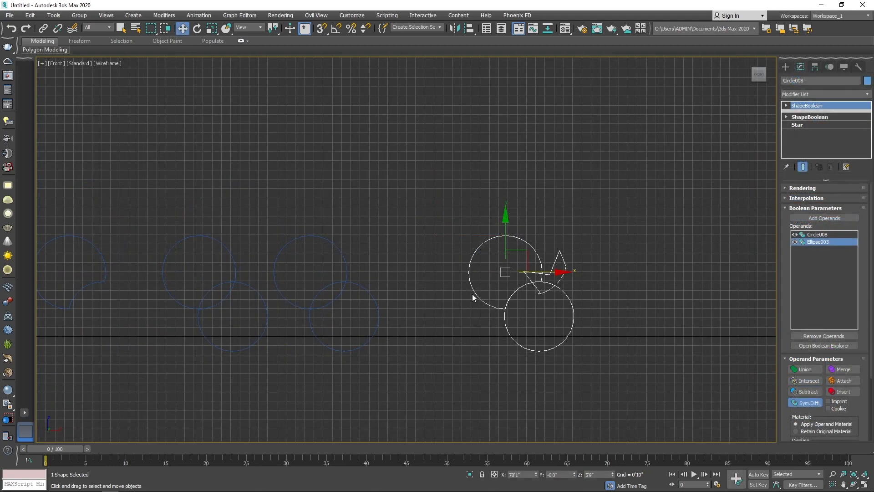
Review the merged and attached pairs, and convert the symmetrical-difference shape to an Editable Spline
drag(207, 311, 218, 360)
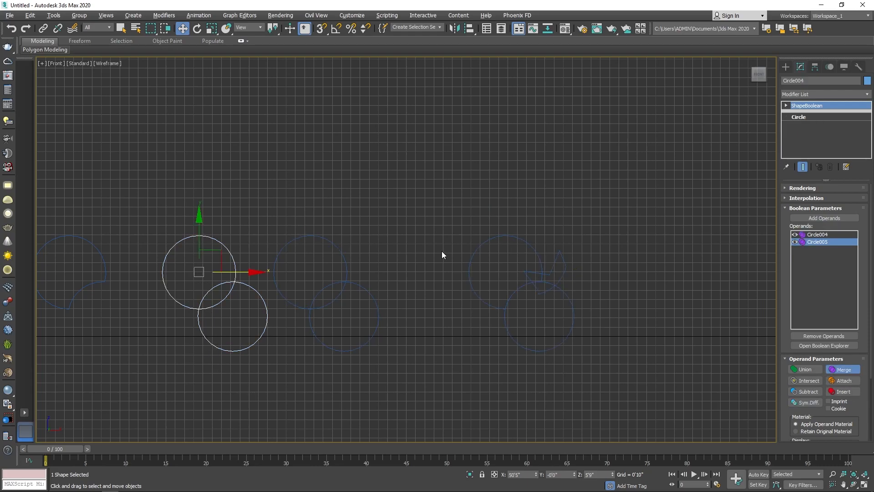
drag(329, 340, 330, 340)
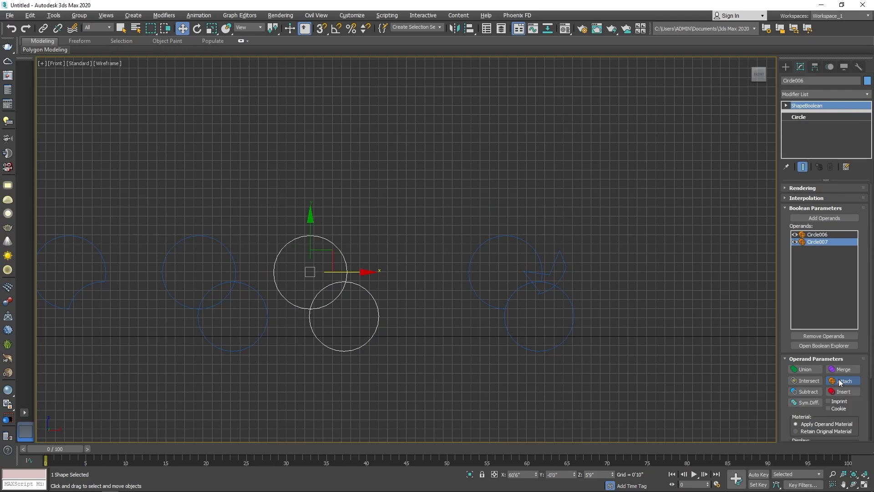
click(570, 324)
click(815, 407)
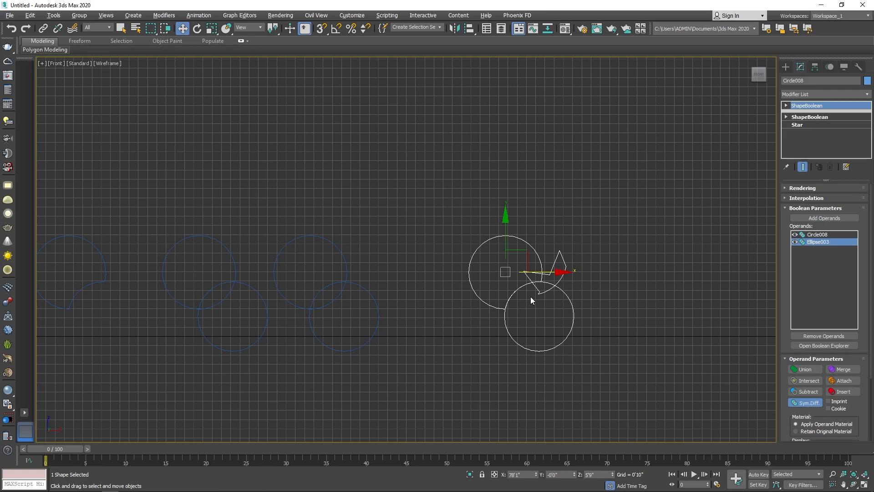
right_click(532, 279)
mouse_move(605, 380)
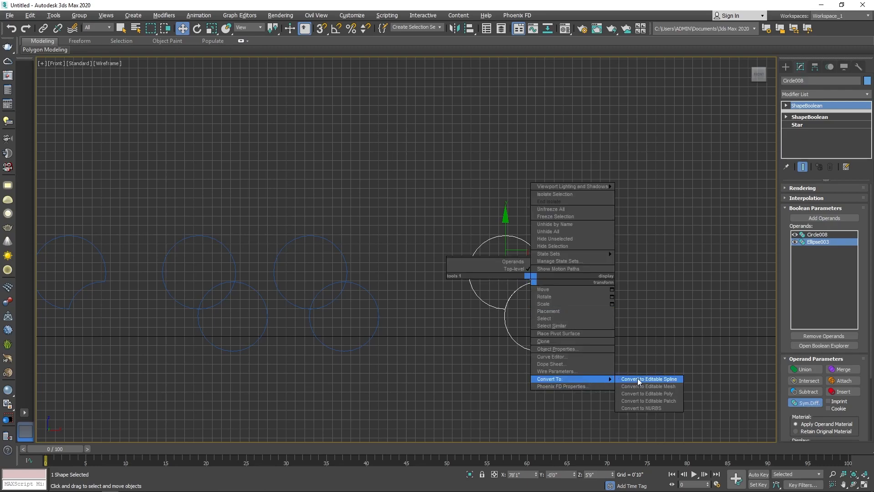
click(639, 379)
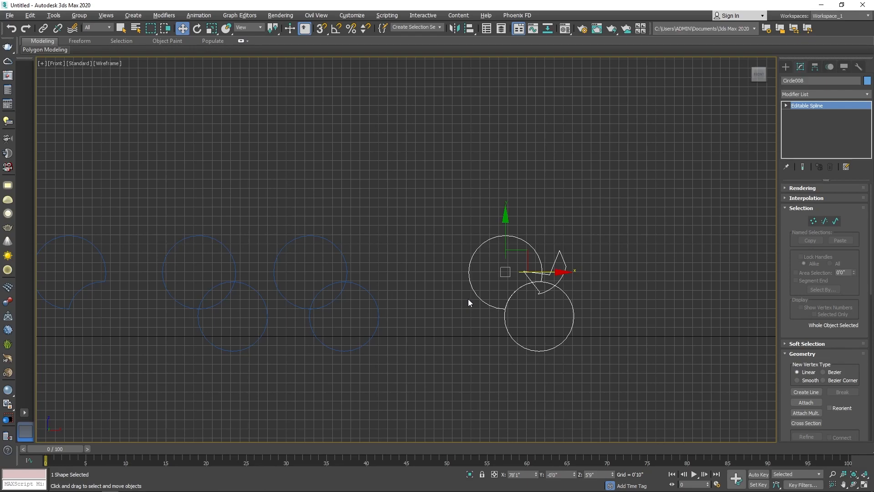
Enter Segment level on the converted spline and frame it in the Perspective view
key(1)
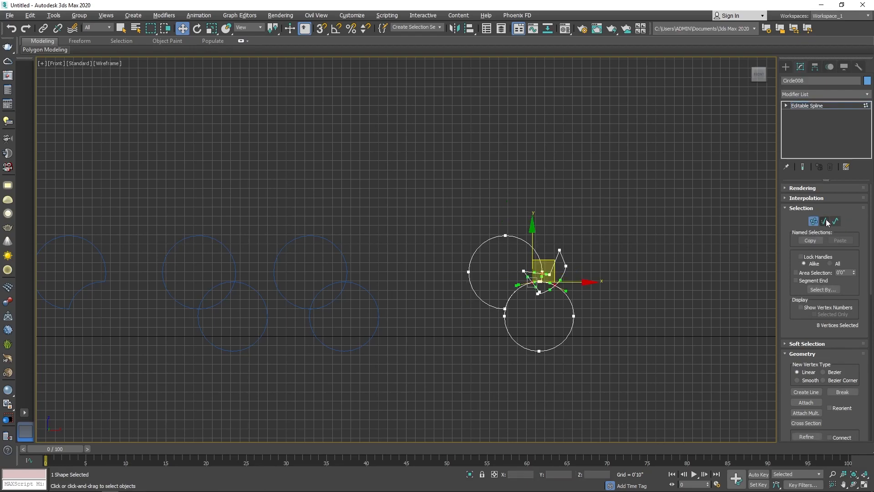
click(824, 221)
key(p)
scroll(488, 239, down, 7)
key(z)
scroll(443, 197, up, 5)
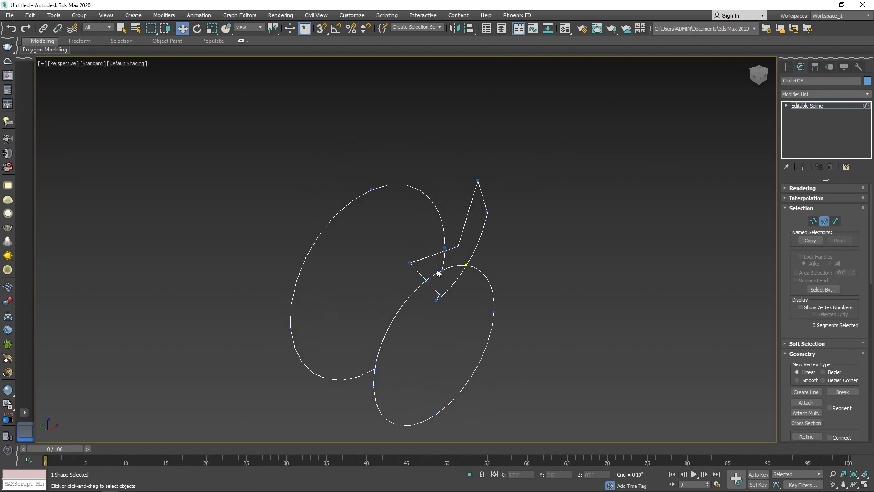
Move several segments around the overlap of the symmetrical-difference spline out of the shape's plane
click(459, 242)
drag(449, 221, 464, 231)
scroll(437, 288, down, 3)
alt+middle_drag(437, 287, 447, 328)
click(446, 285)
drag(428, 261, 440, 306)
click(432, 294)
scroll(364, 301, down, 5)
alt+middle_drag(364, 301, 417, 311)
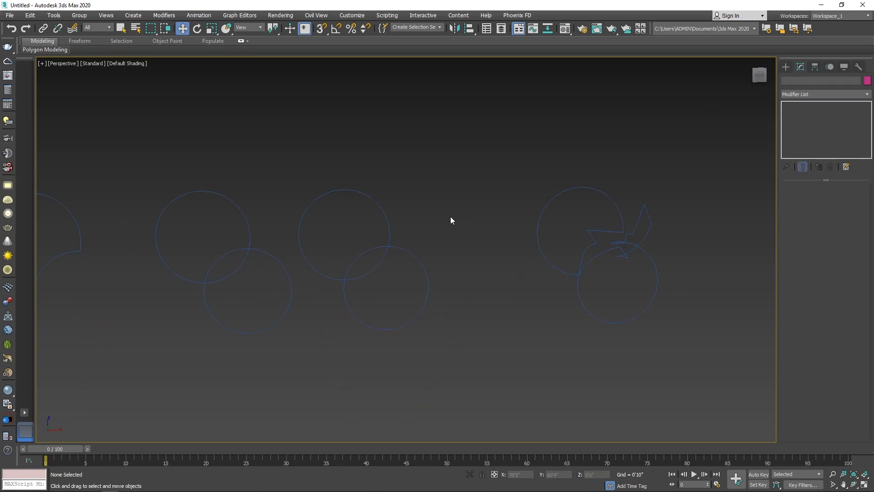
Convert the attached pair of circles to an Editable Spline
click(392, 251)
right_click(403, 246)
mouse_move(479, 346)
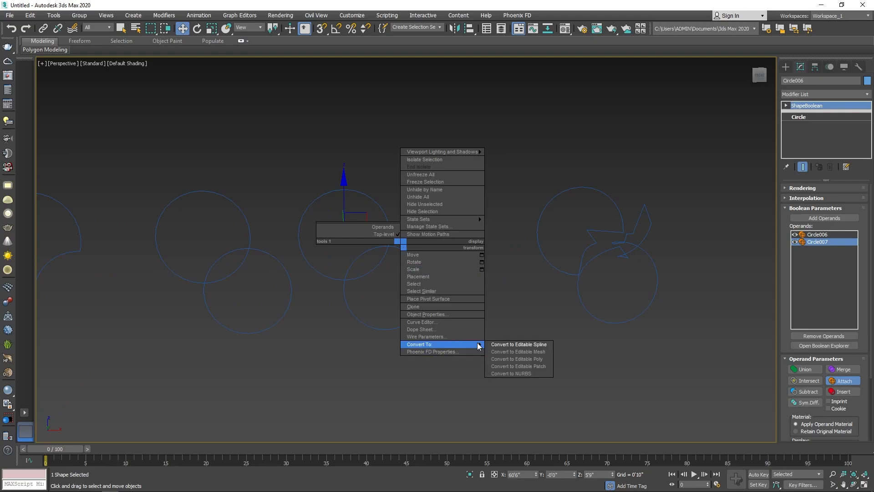
click(519, 345)
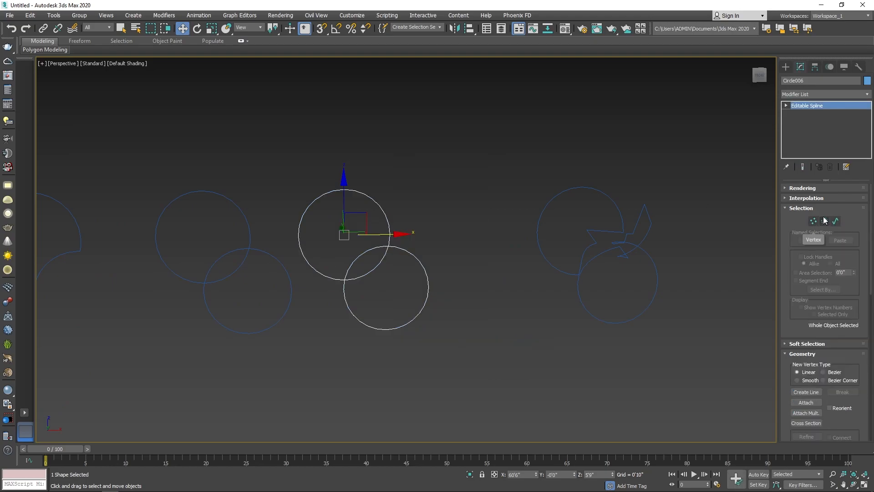
At Segment level, move the lower circle's overlapping segment of the attached pair about 1'7" out of plane along the Y axis
click(825, 221)
scroll(332, 254, up, 3)
click(381, 250)
alt+middle_drag(322, 307, 362, 297)
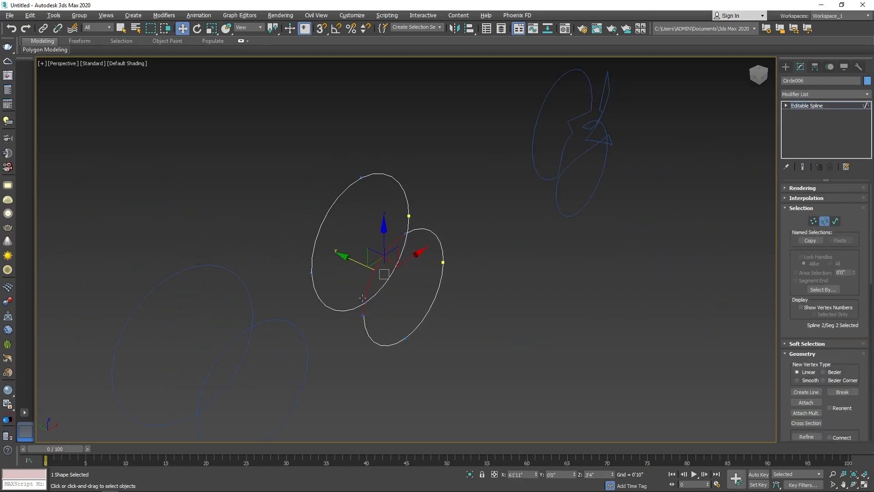
drag(359, 265, 385, 282)
alt+middle_drag(385, 282, 434, 290)
alt+middle_drag(475, 400, 321, 171)
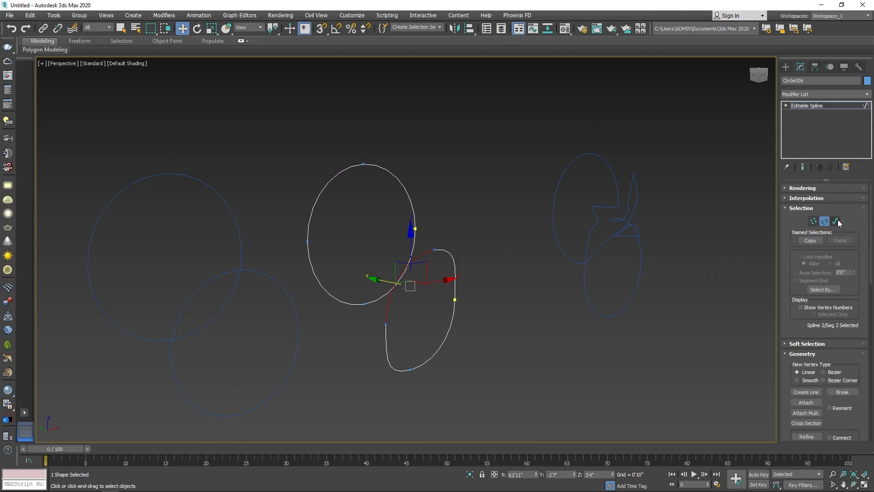
click(824, 221)
Convert the merged pair of circles to an Editable Spline
right_click(224, 266)
mouse_move(285, 367)
click(344, 373)
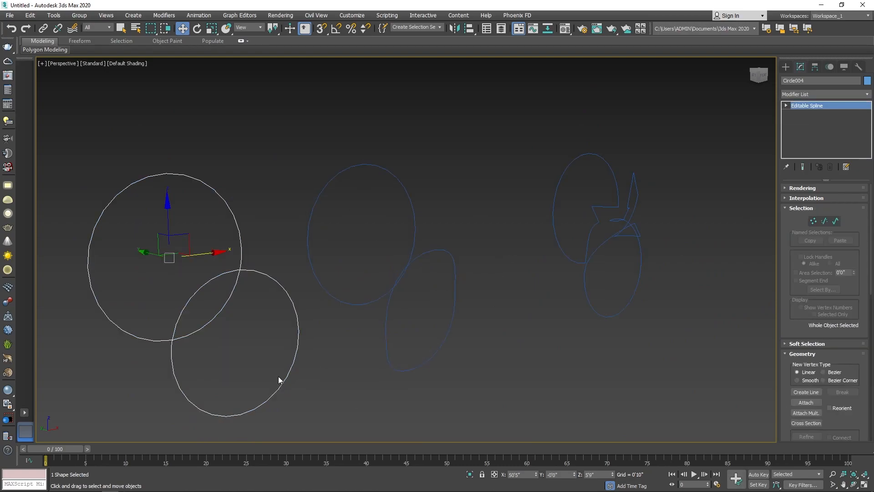
At Segment level, pull the merged pair's two overlapping segments out of plane in opposite directions along the Y axis
click(824, 222)
click(203, 281)
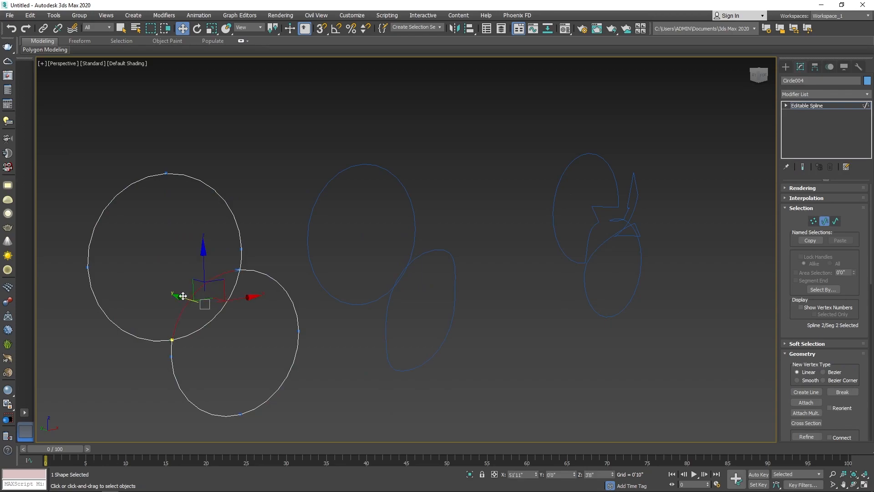
drag(179, 326, 211, 338)
alt+middle_drag(211, 338, 218, 360)
click(221, 259)
drag(171, 270, 135, 248)
alt+middle_drag(277, 342, 309, 346)
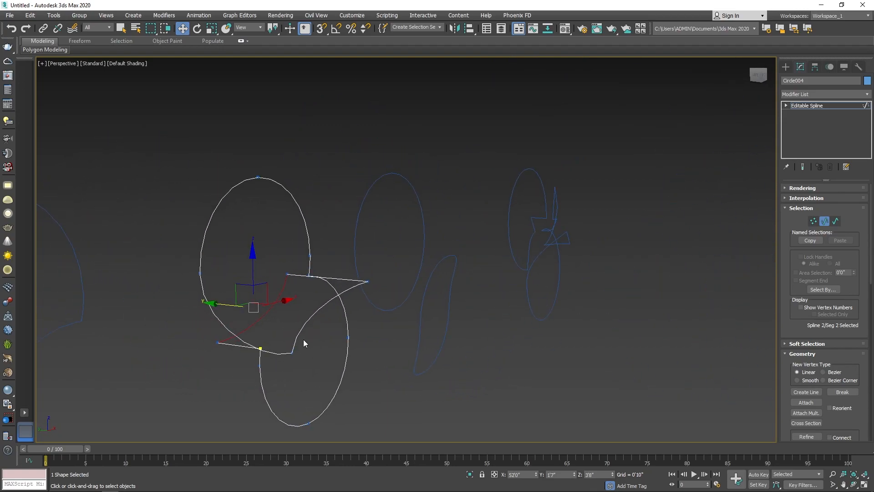